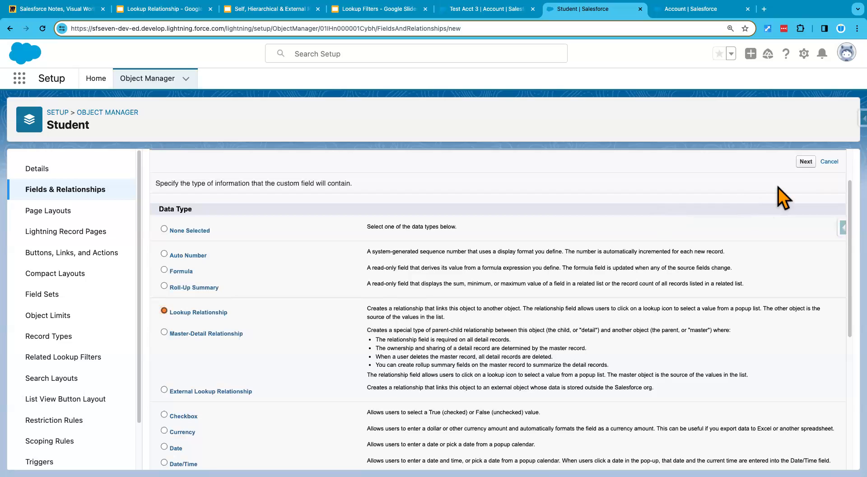
# Step: Continue with the Lookup Relationship field type and choose Student as the related object
pyautogui.click(805, 162)
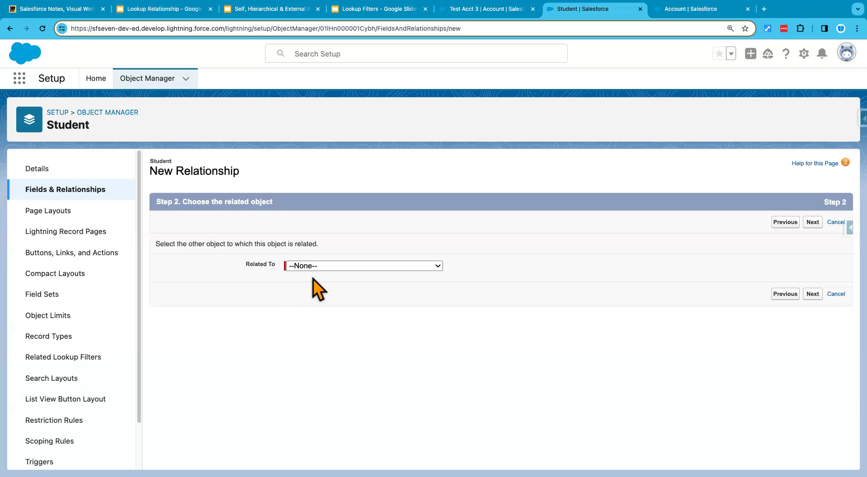
pyautogui.click(319, 267)
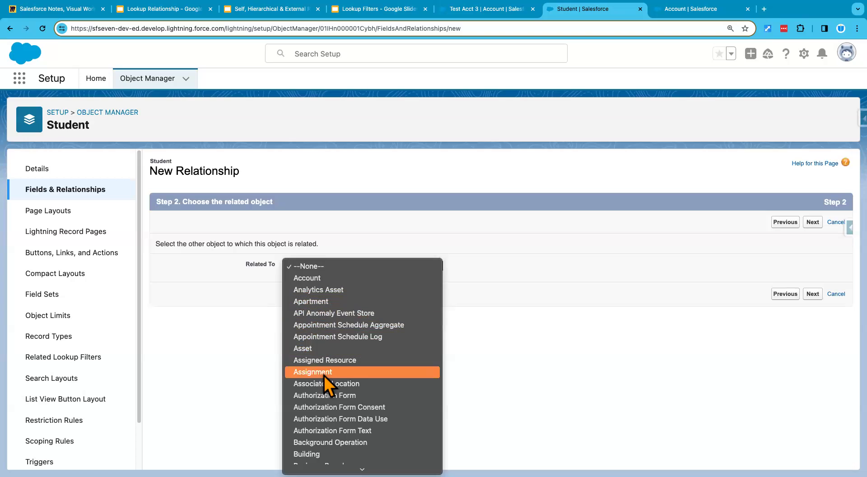
pyautogui.scroll(-2, 324, 375)
pyautogui.scroll(-8, 324, 375)
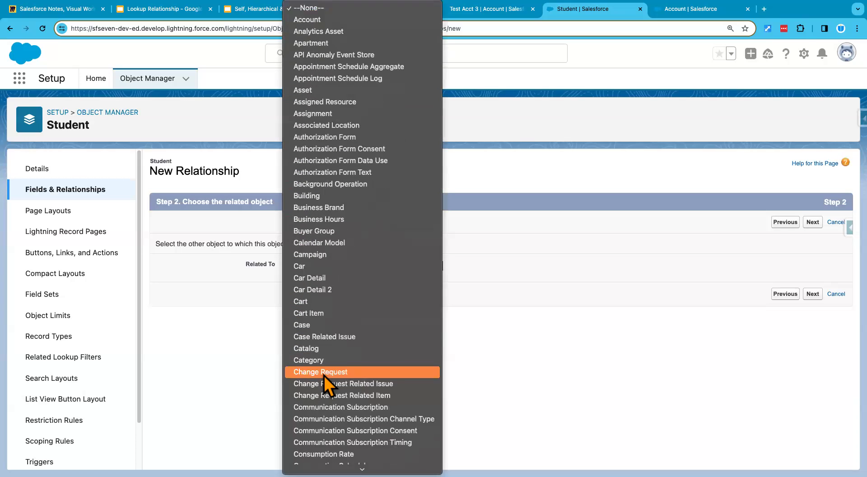
pyautogui.scroll(-11, 323, 375)
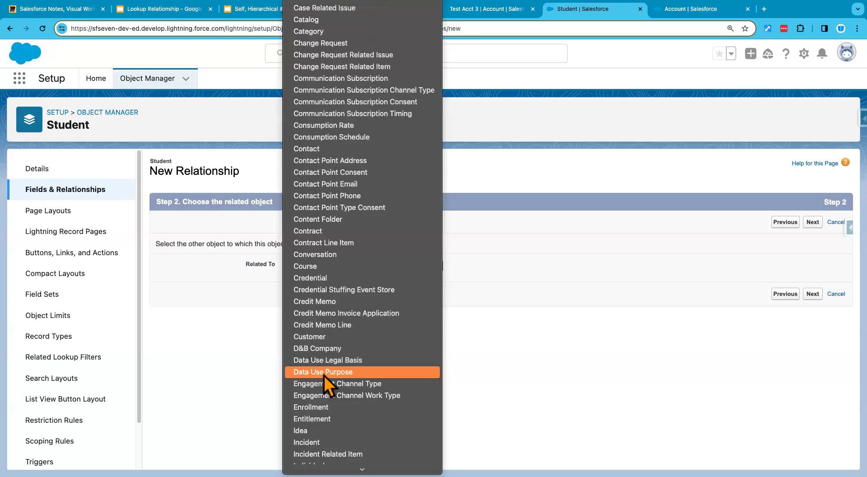
pyautogui.scroll(-8, 324, 375)
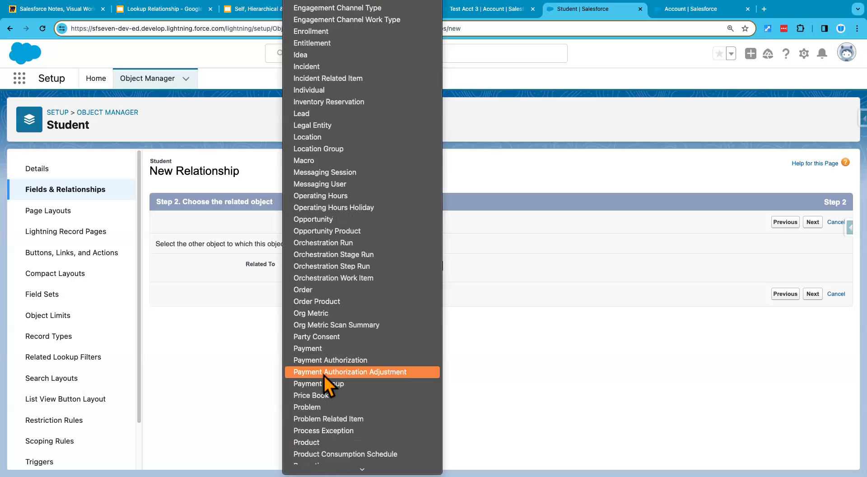
pyautogui.scroll(-5, 324, 375)
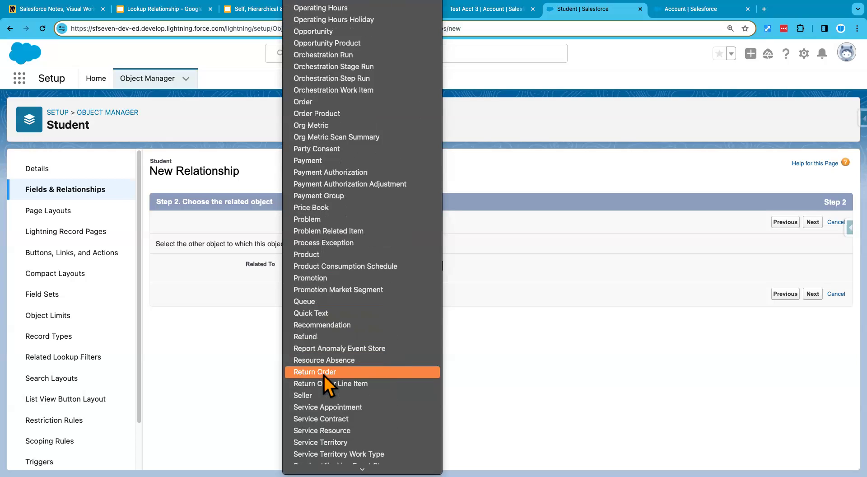
pyautogui.scroll(-2, 324, 375)
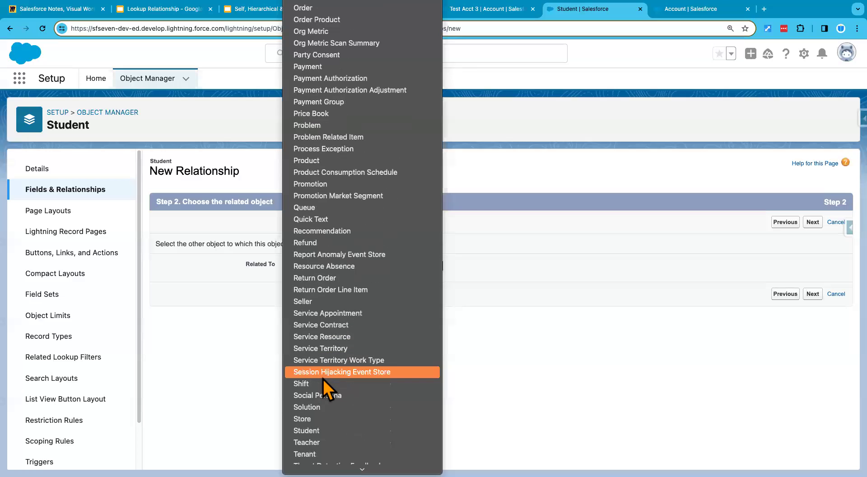
pyautogui.click(316, 430)
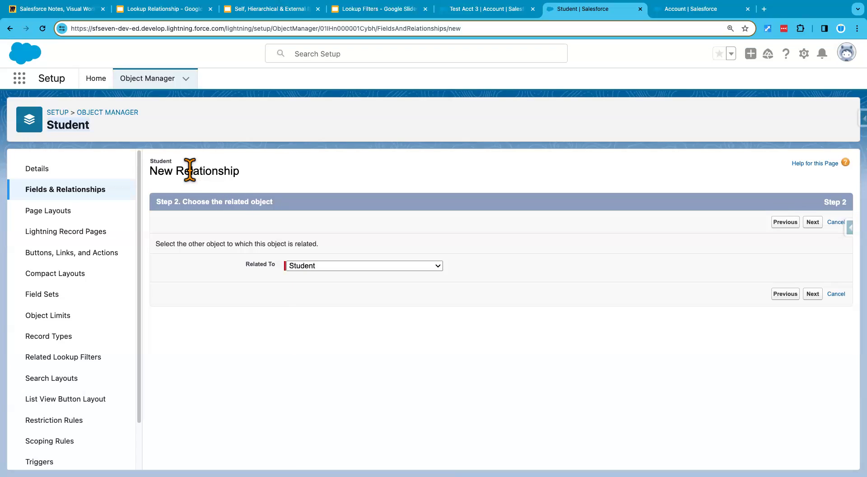
pyautogui.moveTo(175, 170); pyautogui.dragTo(230, 170)
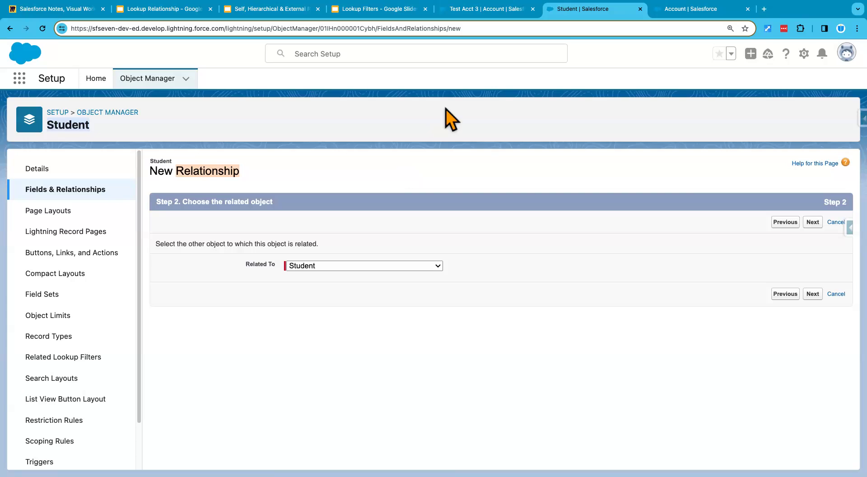
# Step: Open Schema Builder from Object Manager in the browser tab showing the Account setup
pyautogui.click(695, 16)
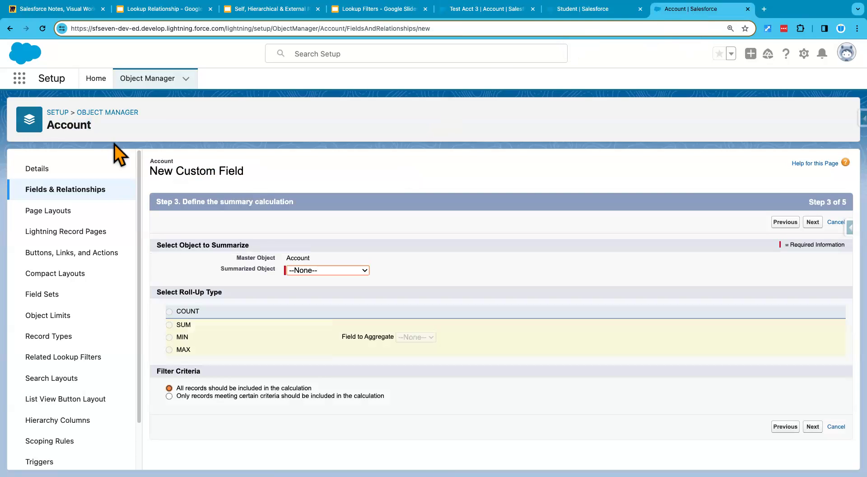
pyautogui.click(146, 86)
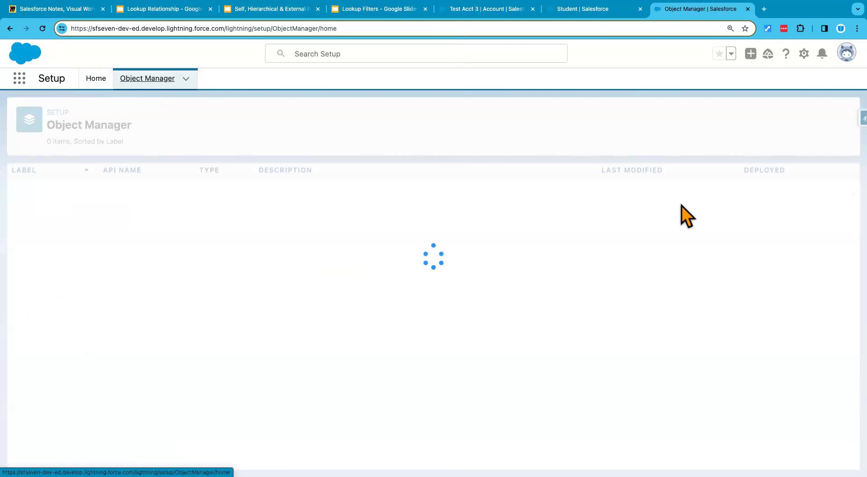
pyautogui.click(757, 118)
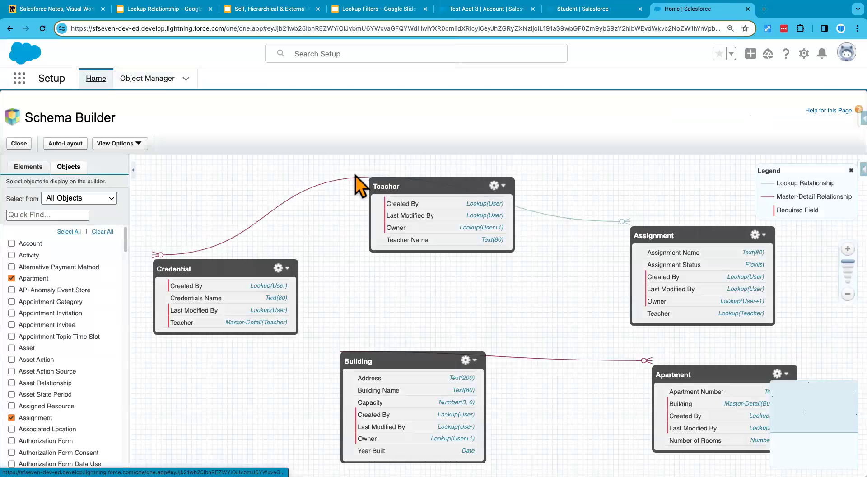
# Step: Find "stu" in the object list, display the Student object, and place it near the canvas's upper-left corner
pyautogui.click(40, 216)
pyautogui.write('stu')
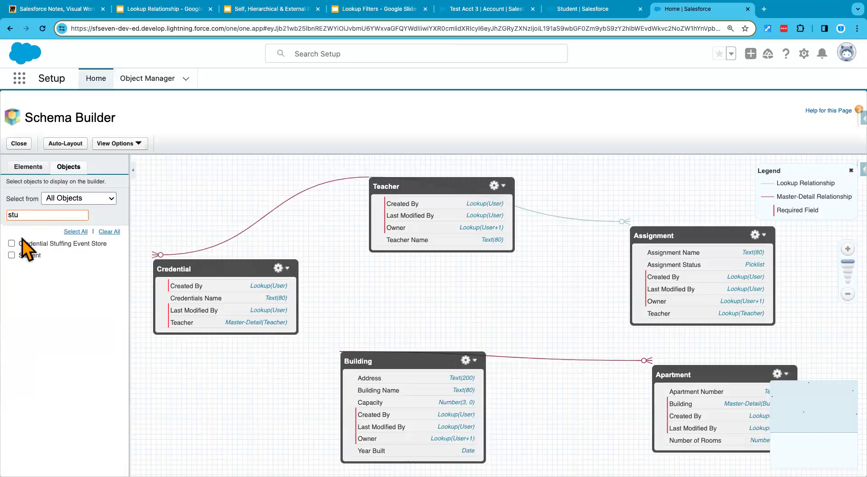
pyautogui.click(11, 256)
pyautogui.click(412, 172)
pyautogui.moveTo(247, 173)
pyautogui.mouseDown()
pyautogui.moveTo(229, 158)
pyautogui.moveTo(248, 169)
pyautogui.moveTo(252, 201)
pyautogui.moveTo(291, 140)
pyautogui.moveTo(345, 236)
pyautogui.moveTo(253, 227)
pyautogui.moveTo(234, 176)
pyautogui.mouseUp()
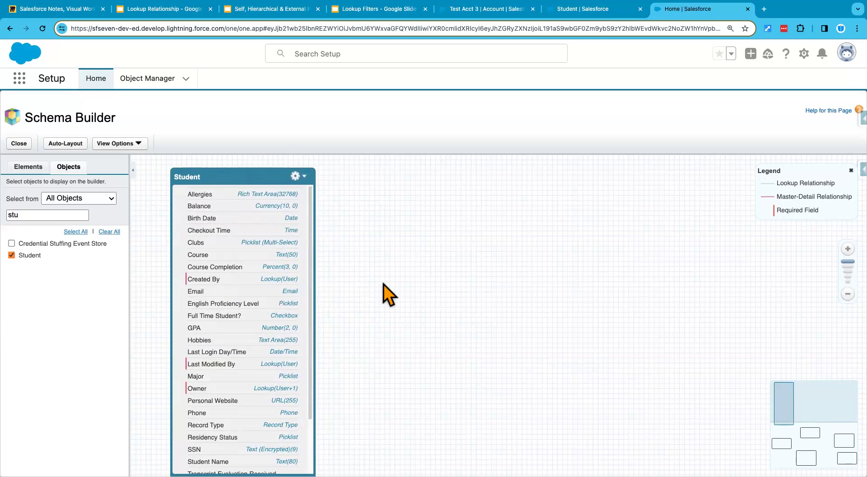
pyautogui.click(848, 294)
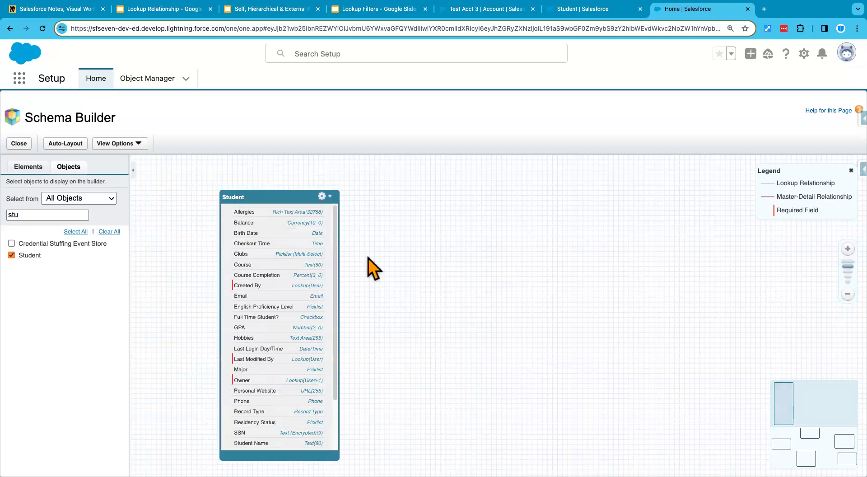
pyautogui.moveTo(272, 200); pyautogui.dragTo(248, 172)
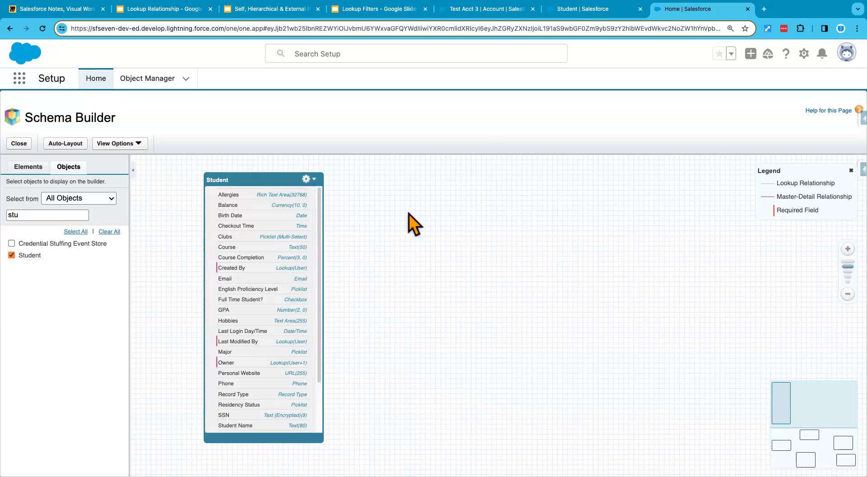
# Step: Return to the Student relationship wizard and accept the field label Student and child relationship name Students
pyautogui.click(592, 12)
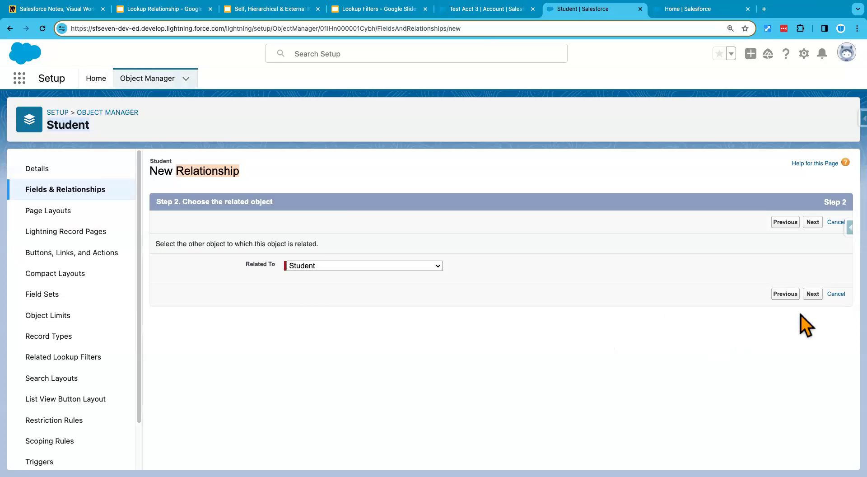
pyautogui.click(813, 294)
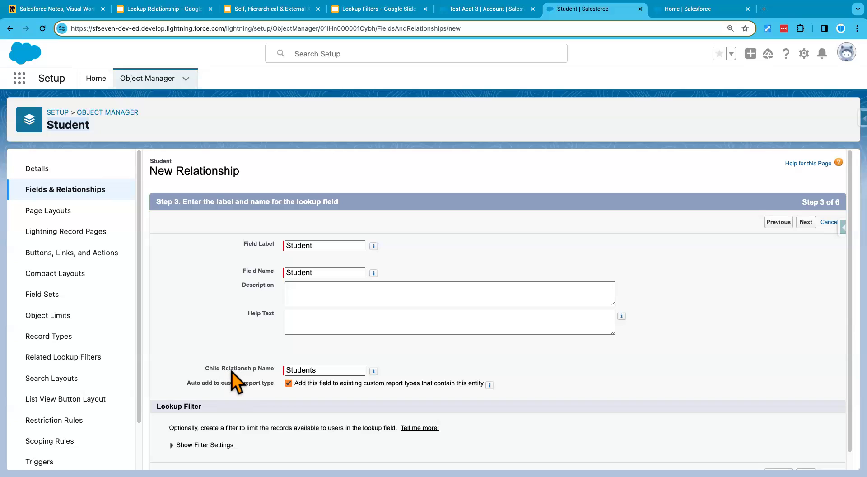
pyautogui.click(288, 368)
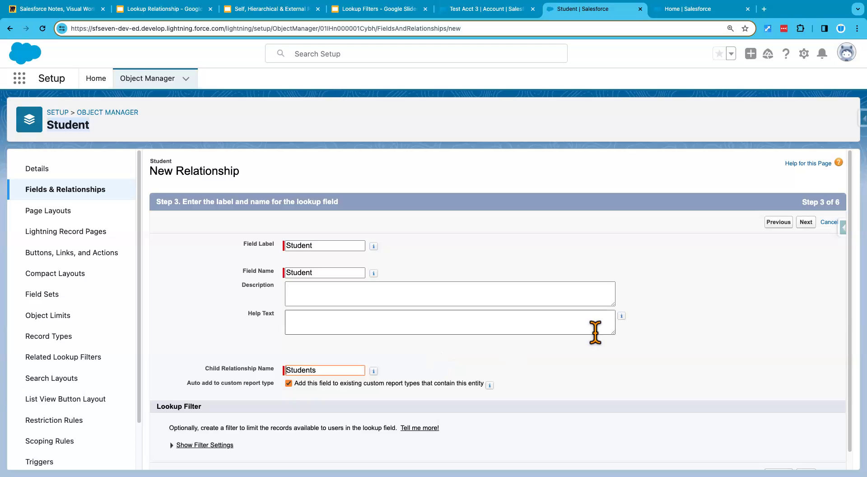
pyautogui.moveTo(323, 370); pyautogui.dragTo(279, 370)
pyautogui.click(807, 223)
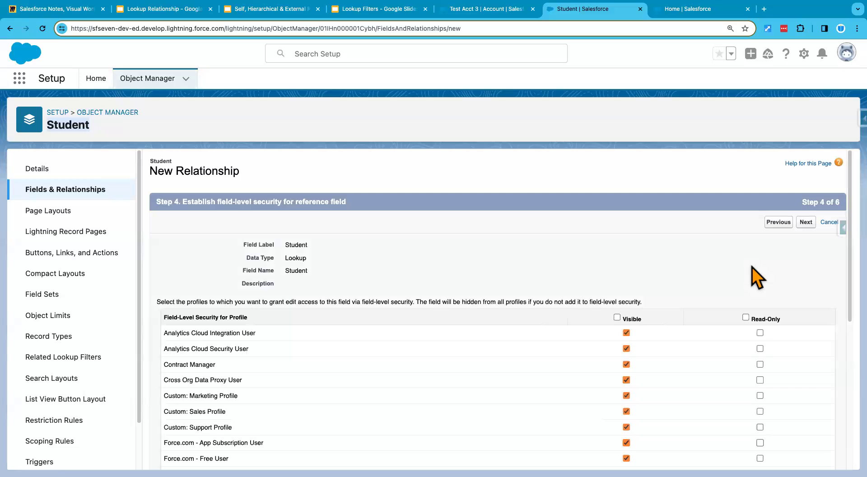
# Step: Clear field visibility for all profiles, make the field visible to two profiles near the list's end, and continue
pyautogui.click(617, 318)
pyautogui.scroll(-3, 499, 406)
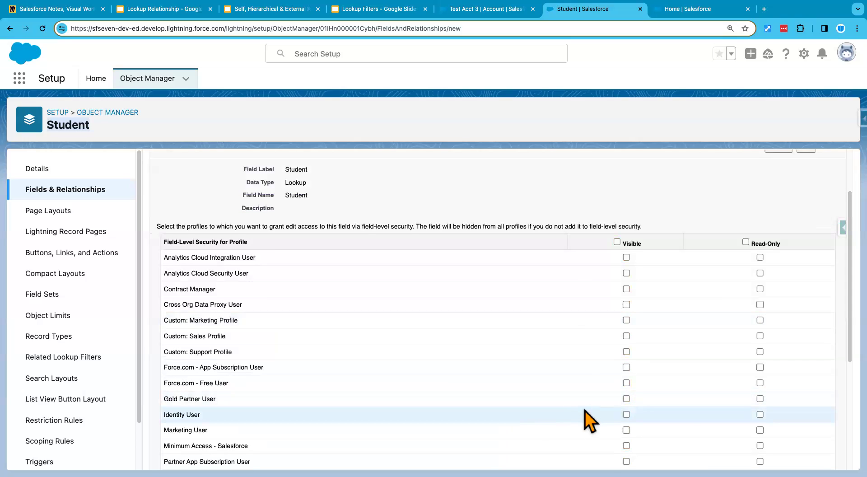
pyautogui.scroll(-4, 591, 420)
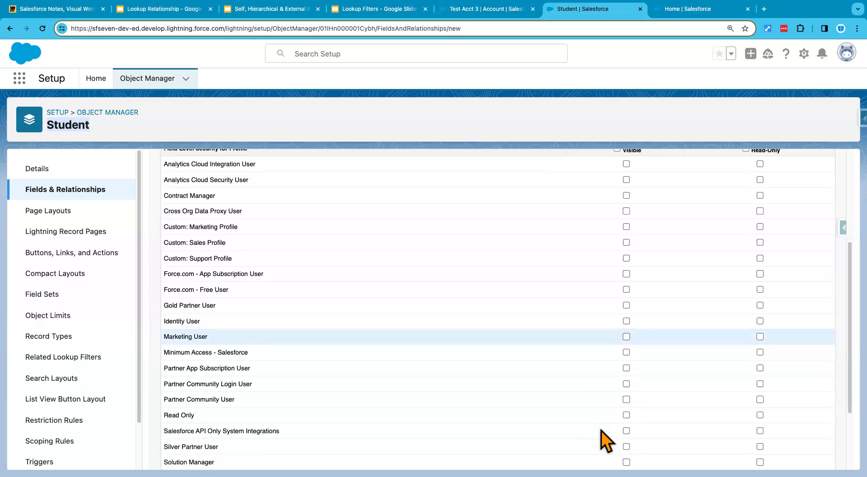
pyautogui.scroll(2, 601, 430)
pyautogui.scroll(-5, 601, 430)
pyautogui.click(627, 408)
pyautogui.click(627, 392)
pyautogui.click(807, 456)
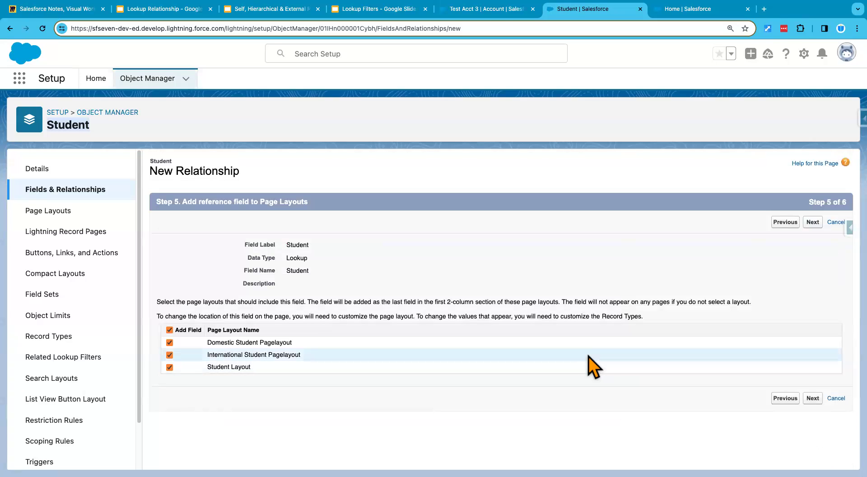
# Step: Add the field and its Students related list to all three student page layouts, and save the relationship
pyautogui.click(813, 398)
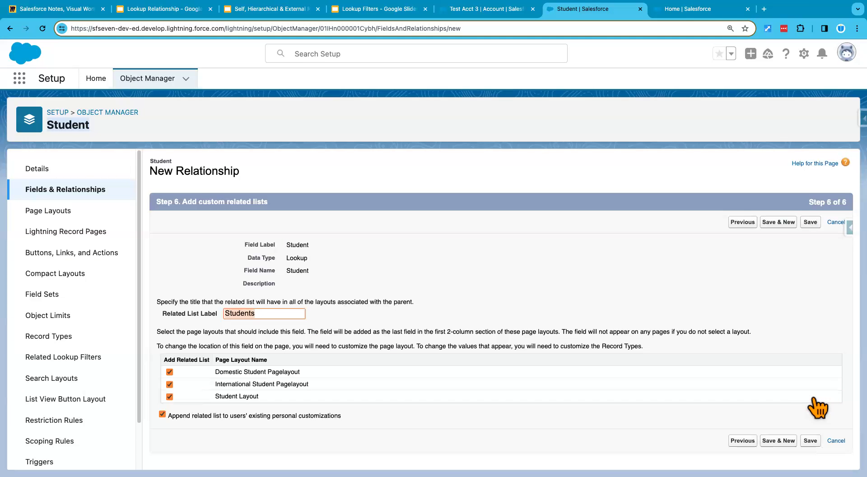
pyautogui.click(262, 313)
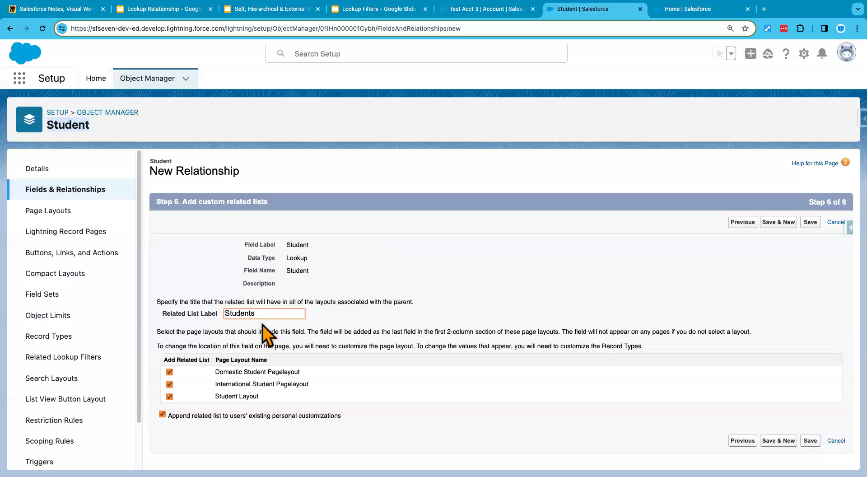
pyautogui.click(810, 442)
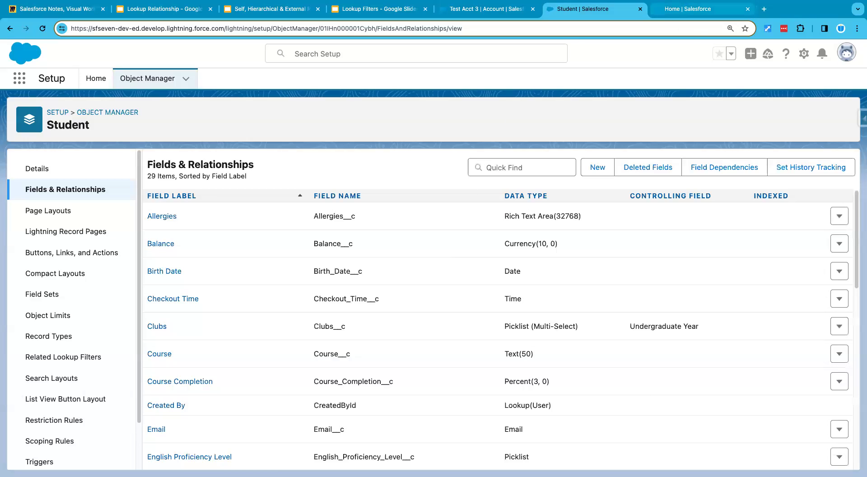
# Step: Reload Schema Builder and move the Student object away from the canvas edge to inspect its self-lookup line
pyautogui.click(682, 10)
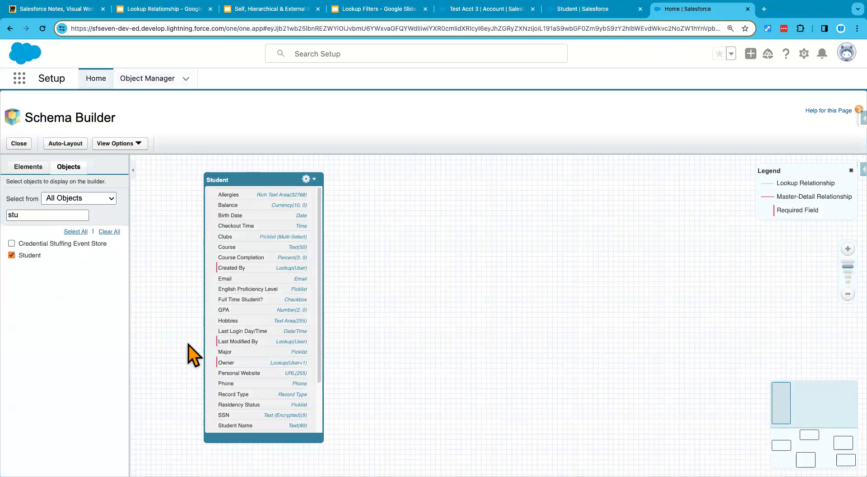
pyautogui.click(43, 29)
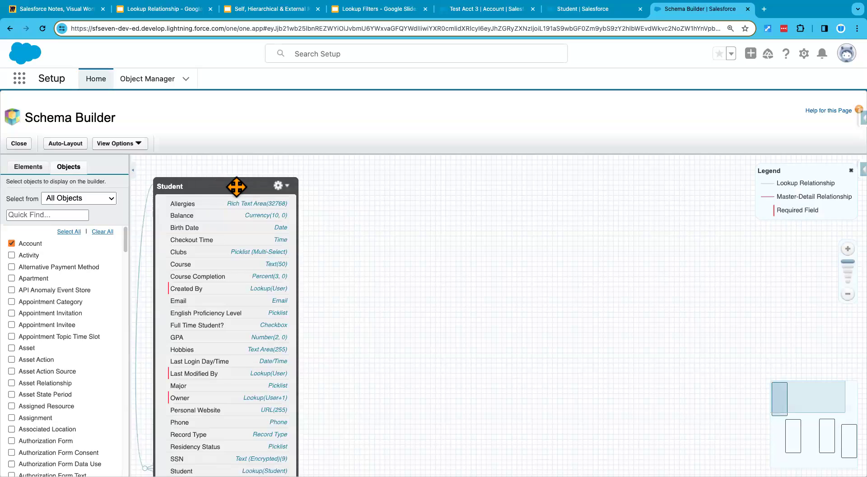
pyautogui.moveTo(236, 186); pyautogui.dragTo(280, 177)
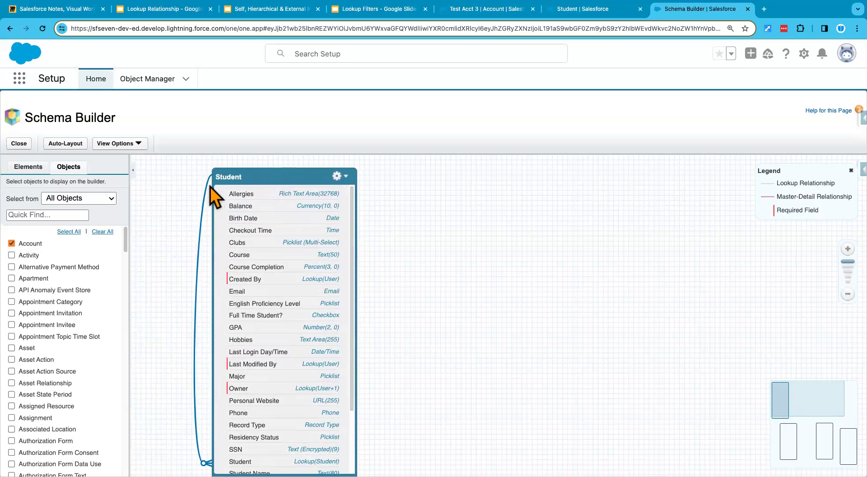
pyautogui.moveTo(207, 451)
# Step: Examine the relationship lines and fields of the Contact, Account and Opportunity objects, and compare them with the Student object's self-lookup
pyautogui.moveTo(794, 407); pyautogui.dragTo(795, 451)
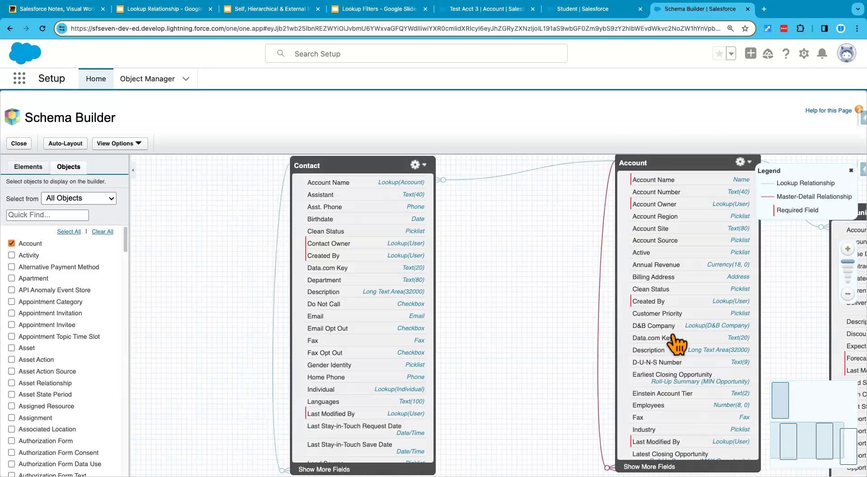
pyautogui.scroll(-3, 676, 344)
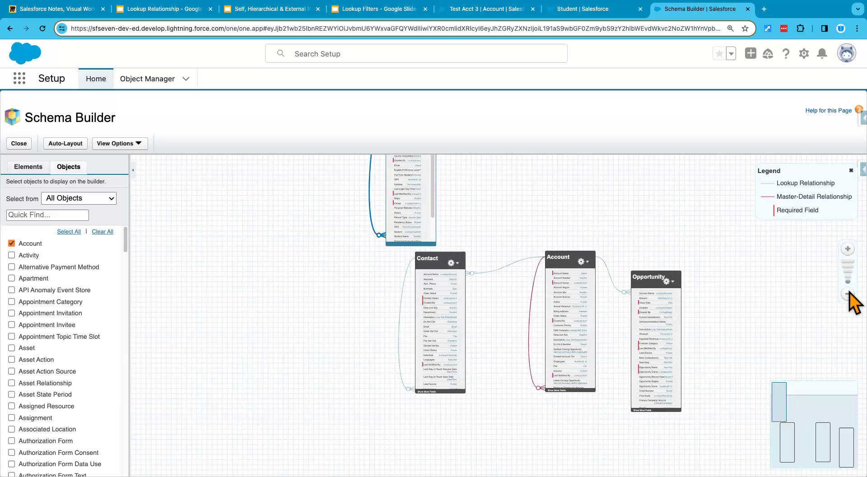
pyautogui.click(848, 249)
pyautogui.click(848, 248)
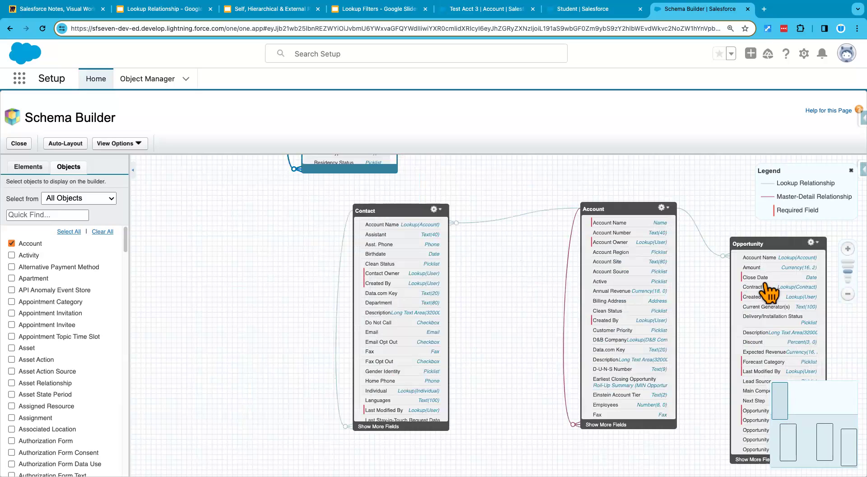
pyautogui.click(617, 382)
pyautogui.scroll(-5, 624, 321)
pyautogui.scroll(1, 625, 342)
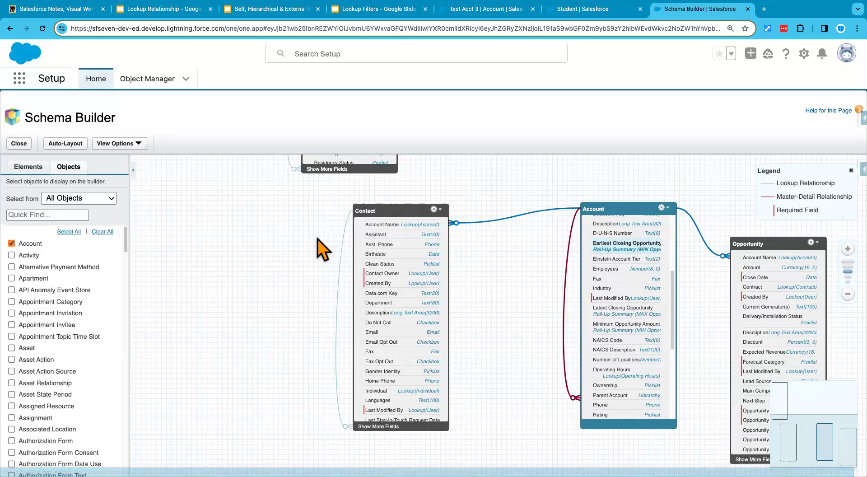
pyautogui.moveTo(304, 247); pyautogui.dragTo(260, 384)
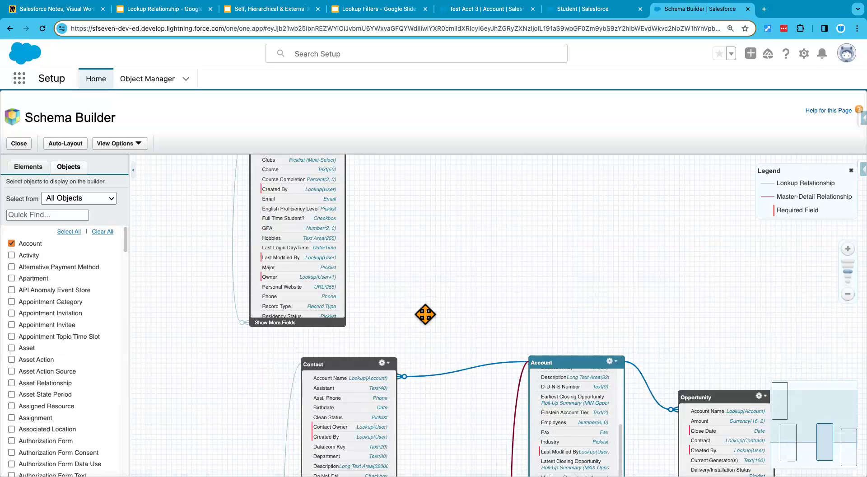
pyautogui.scroll(-3, 302, 334)
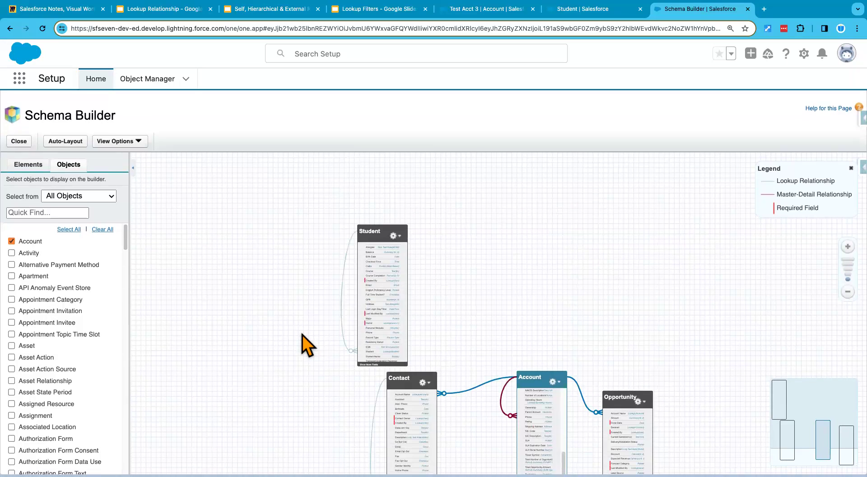
# Step: Examine the Student object's field list in Schema Builder, down to its Student lookup field and the self-relationship line attached to it
pyautogui.scroll(3, 362, 286)
pyautogui.scroll(-2, 306, 261)
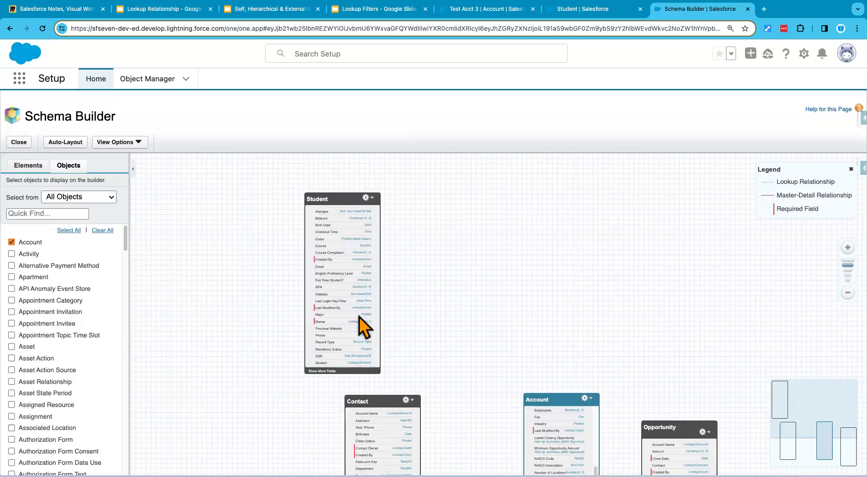
pyautogui.scroll(2, 381, 316)
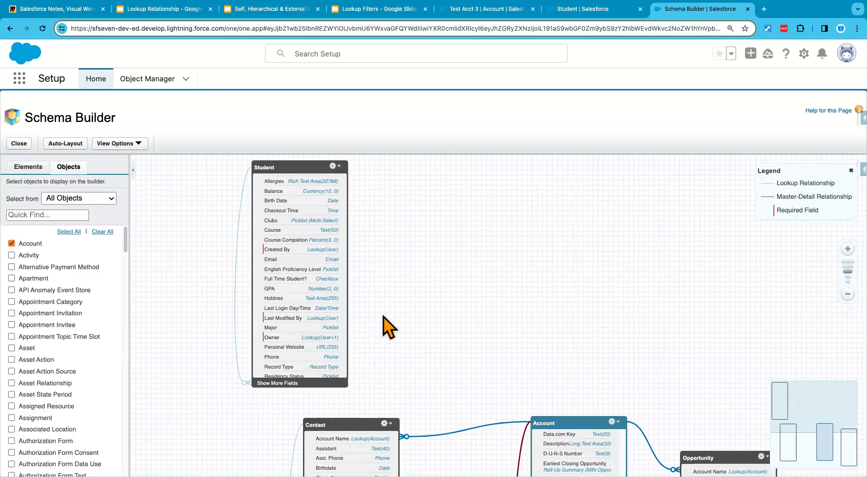
pyautogui.scroll(-2, 301, 319)
pyautogui.scroll(2, 301, 319)
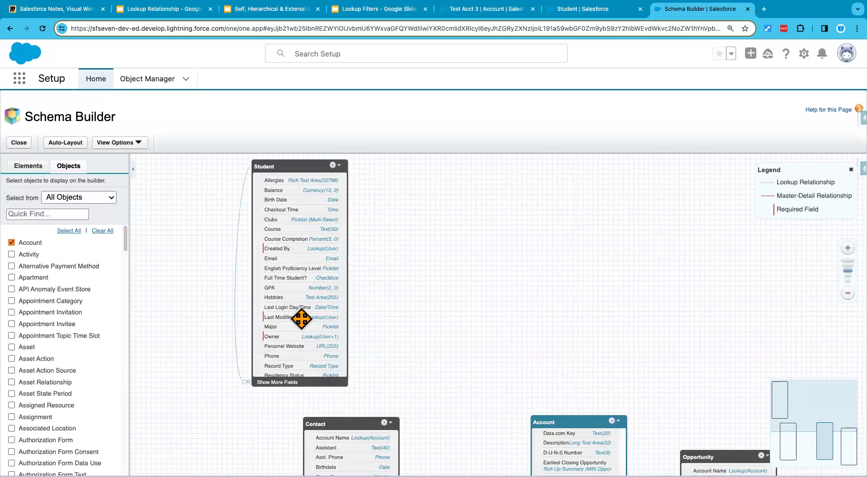
pyautogui.scroll(1, 304, 325)
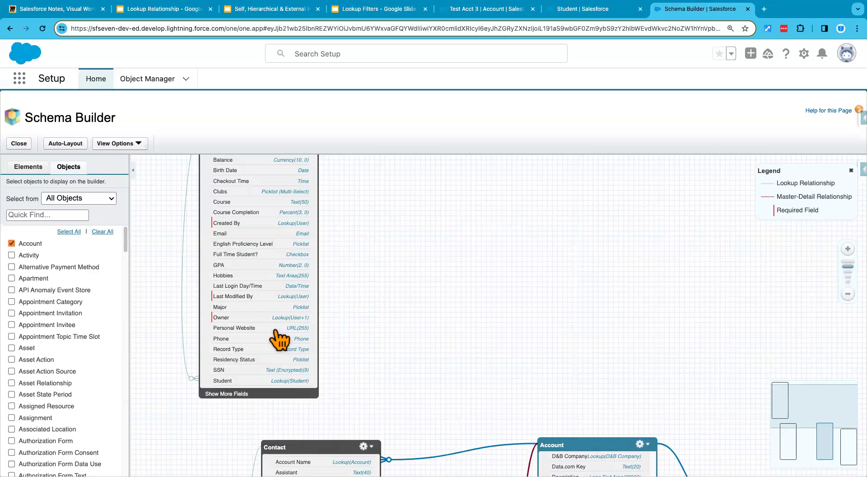
pyautogui.click(277, 295)
pyautogui.scroll(-3, 281, 302)
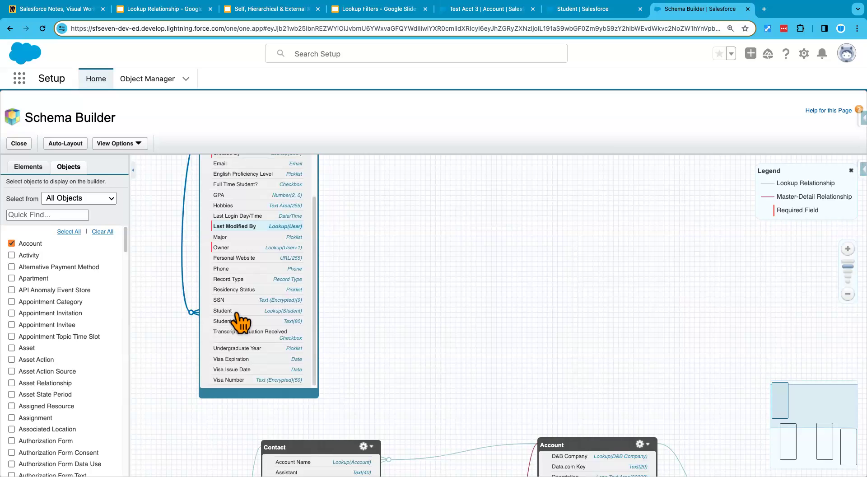
# Step: Return to the Sales app, search its available items for "stude", and open the Students list
pyautogui.click(580, 9)
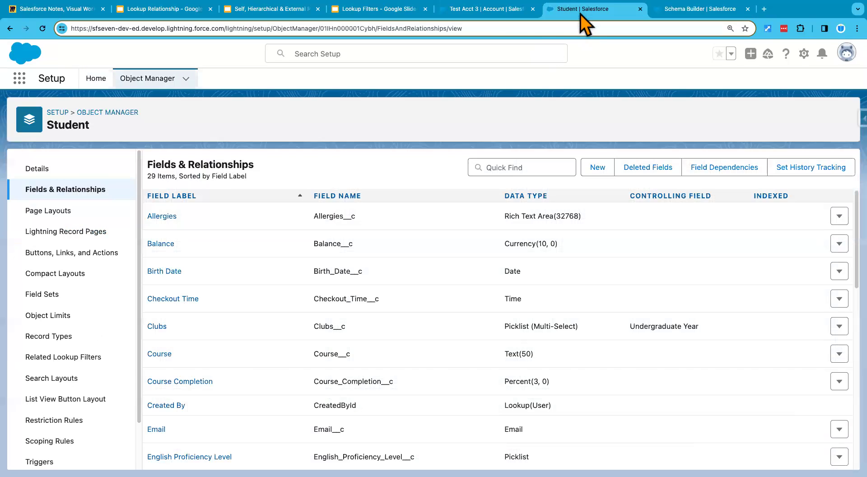
pyautogui.click(493, 16)
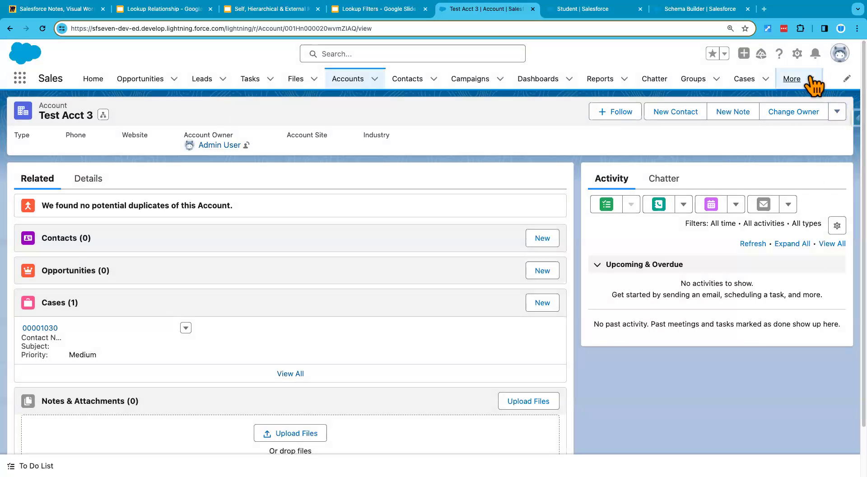
pyautogui.click(813, 84)
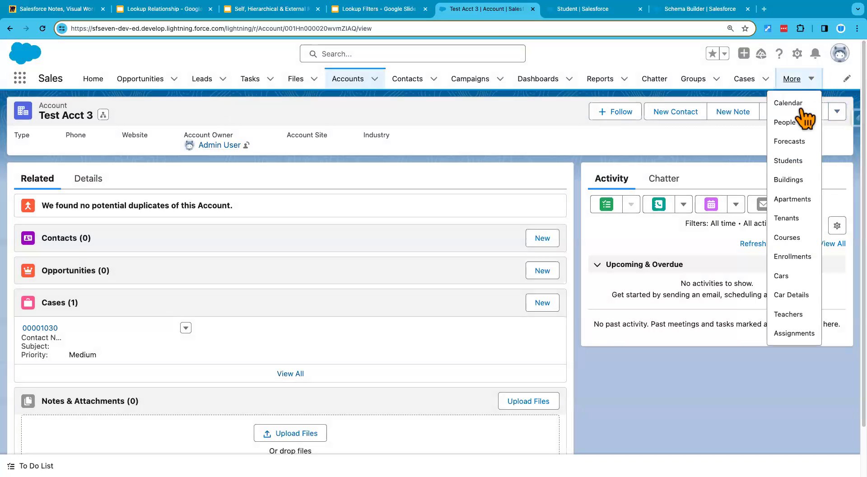
pyautogui.scroll(-1, 786, 303)
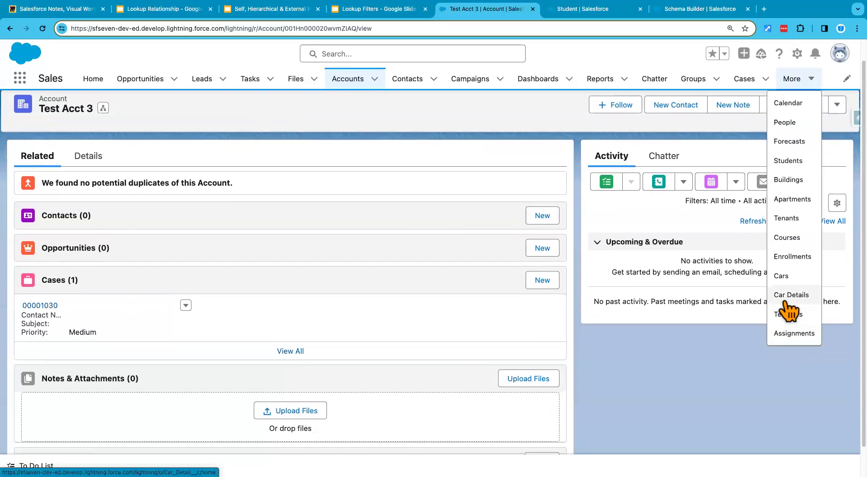
pyautogui.click(21, 79)
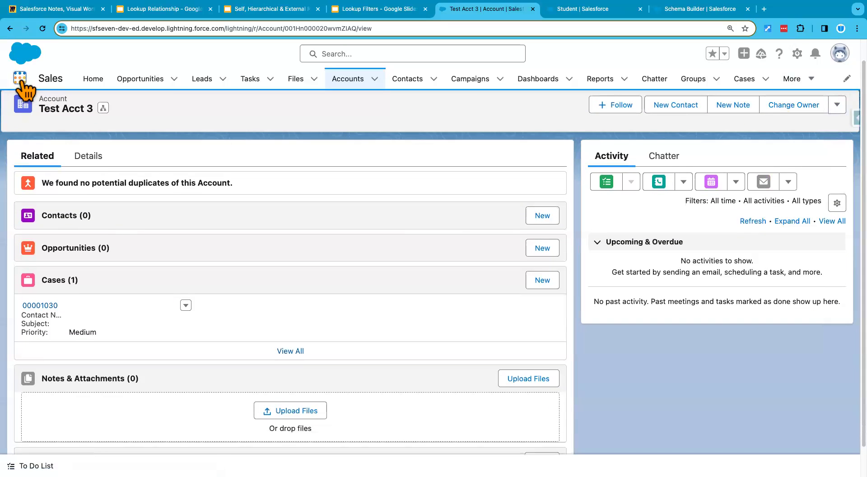
pyautogui.write('stude')
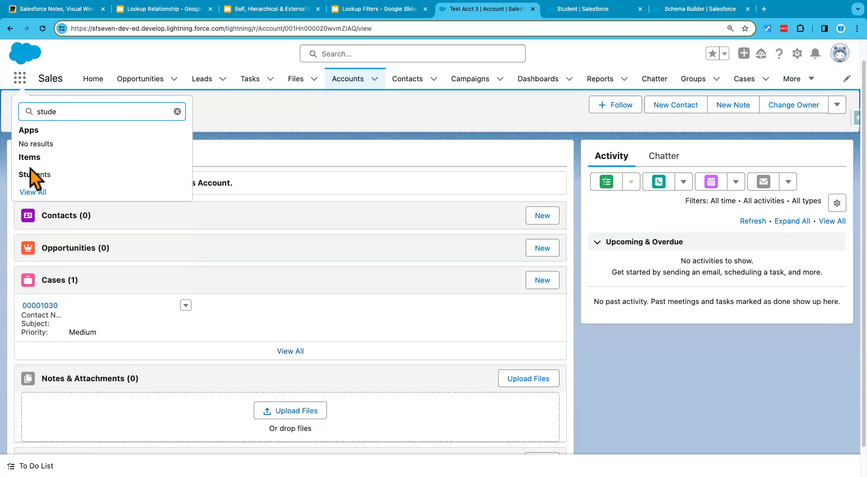
pyautogui.click(35, 175)
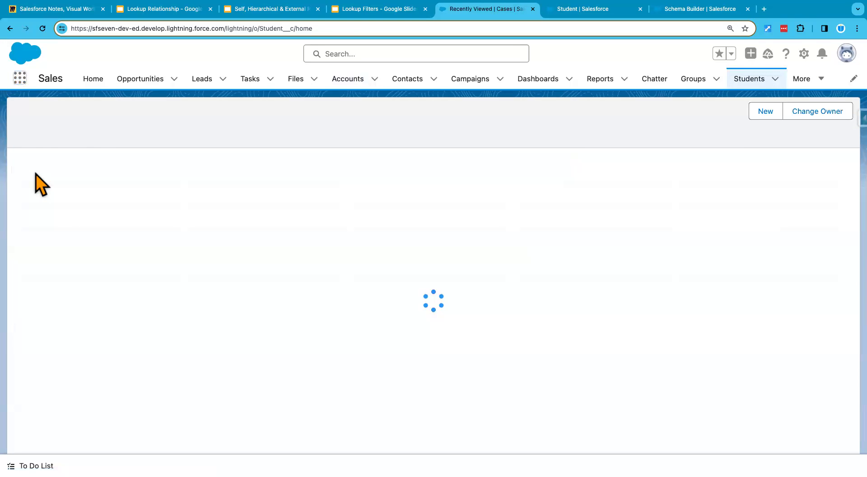
# Step: Open the first recently viewed student and inspect the Student lookup field and the Students related list
pyautogui.click(89, 175)
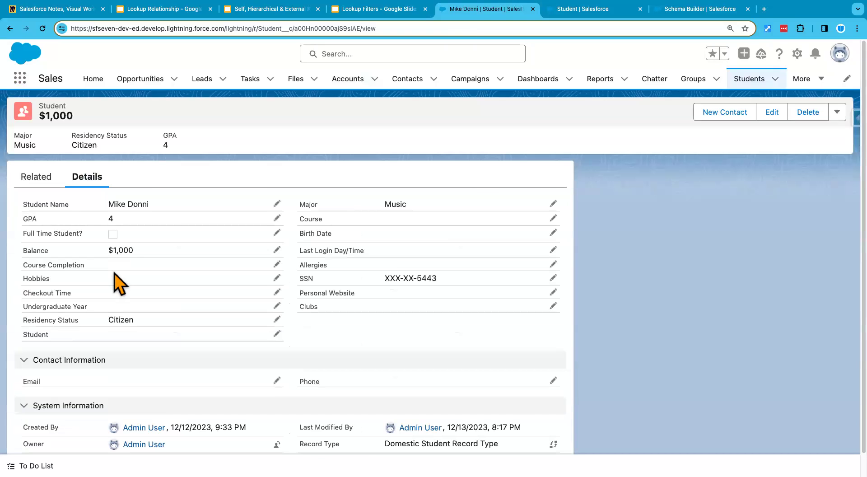
pyautogui.click(36, 178)
pyautogui.scroll(-3, 105, 302)
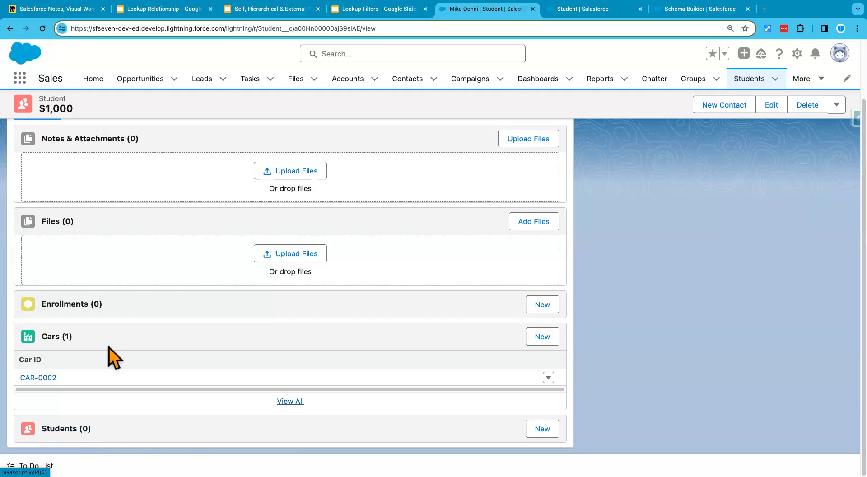
pyautogui.scroll(3, 111, 329)
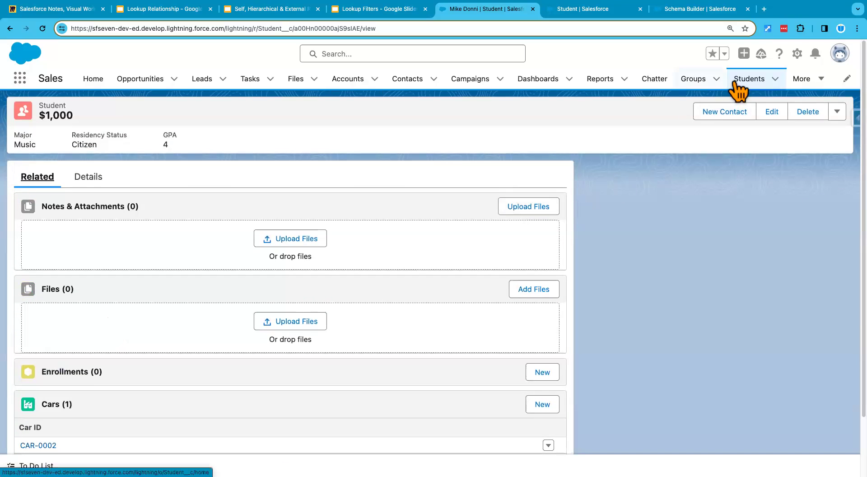
# Step: Return to the Students list, switch it to the All list view, and pin that view
pyautogui.click(750, 80)
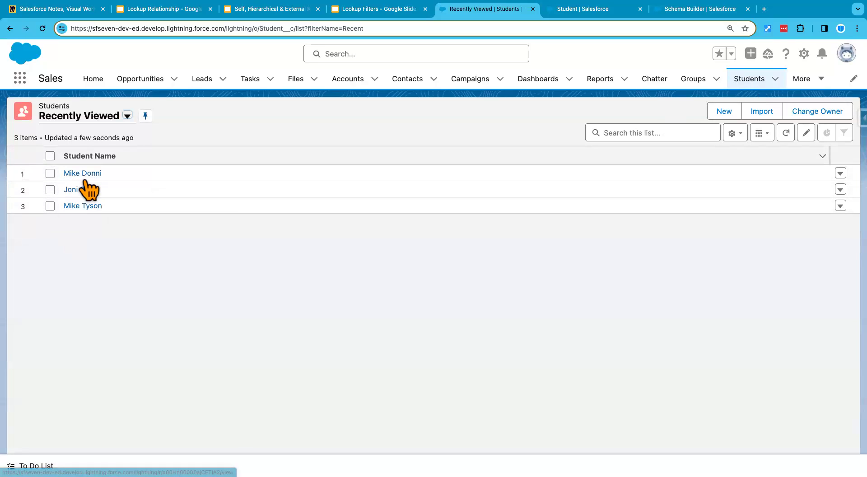
pyautogui.click(128, 116)
pyautogui.click(90, 155)
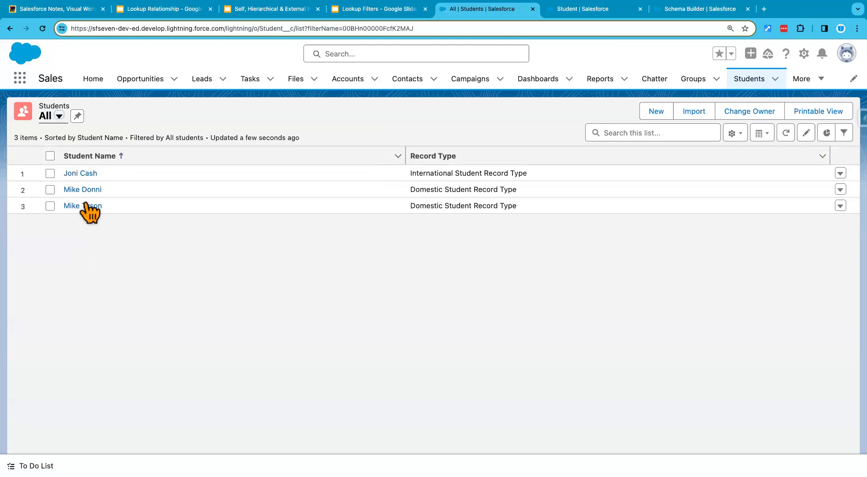
pyautogui.click(77, 116)
# Step: Open the second student in the list, set the Student lookup field to the third student, and save the record
pyautogui.click(84, 190)
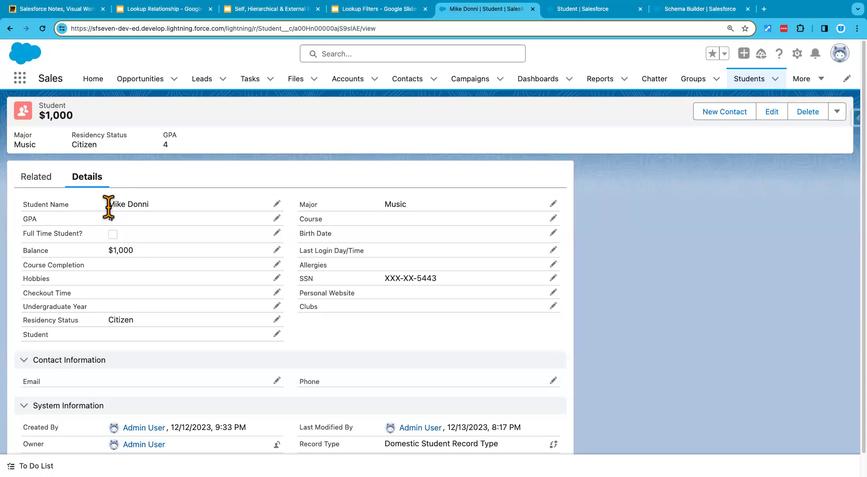
pyautogui.scroll(-1, 164, 308)
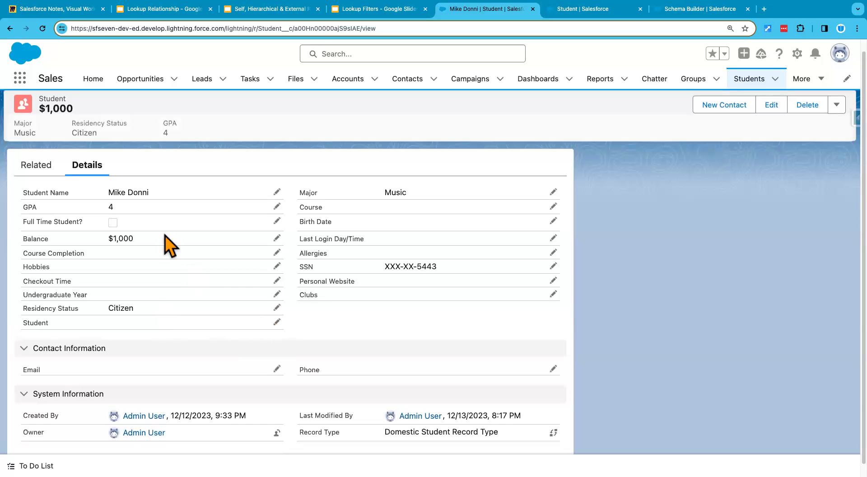
pyautogui.scroll(1, 109, 206)
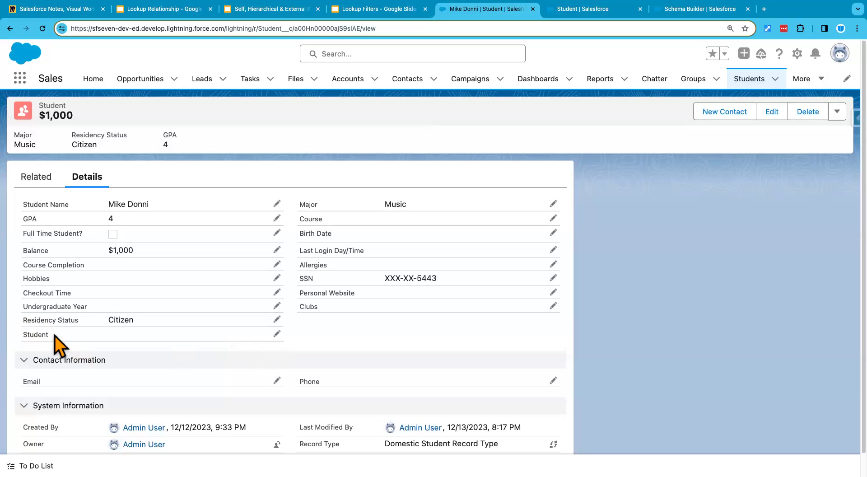
pyautogui.click(276, 334)
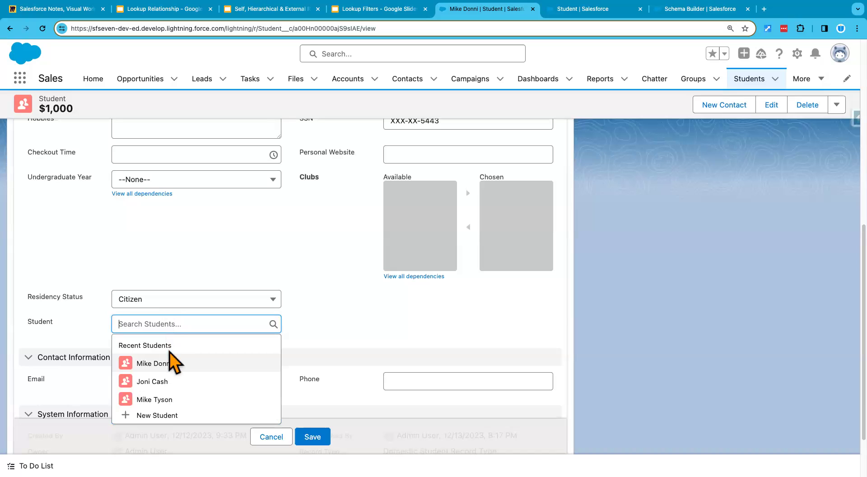
pyautogui.click(174, 400)
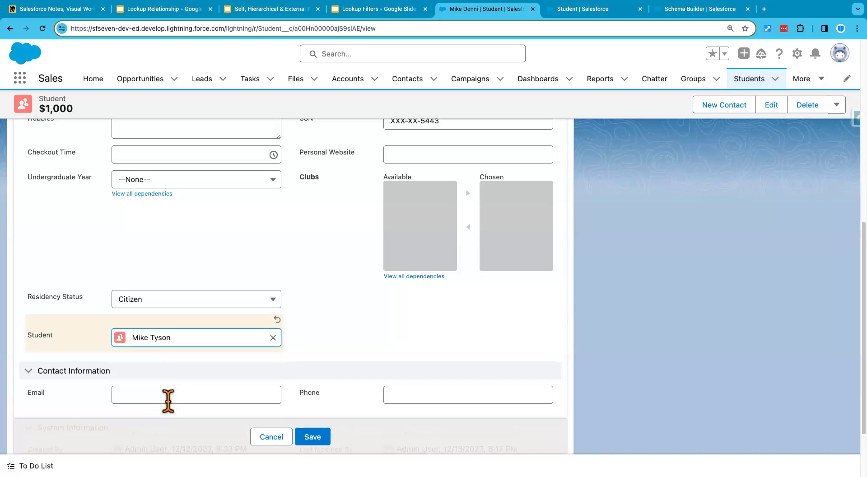
pyautogui.click(313, 436)
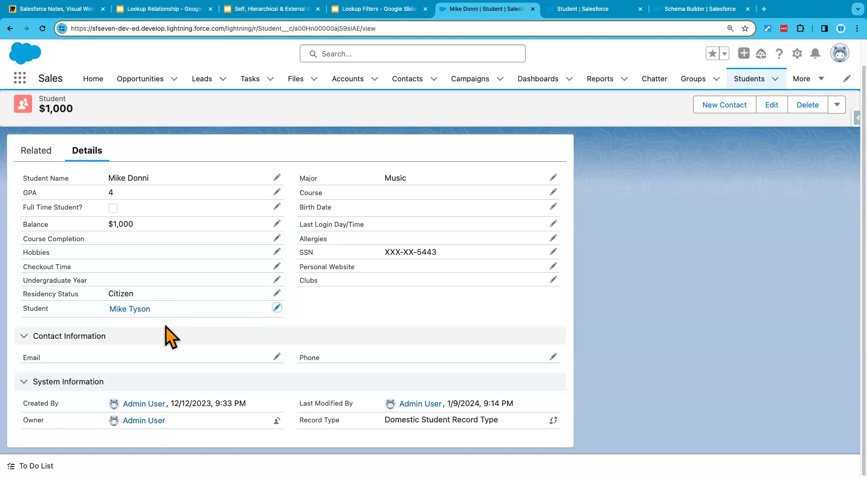
# Step: Open the linked student's record and check its Students related list for the student that refers to it
pyautogui.click(135, 310)
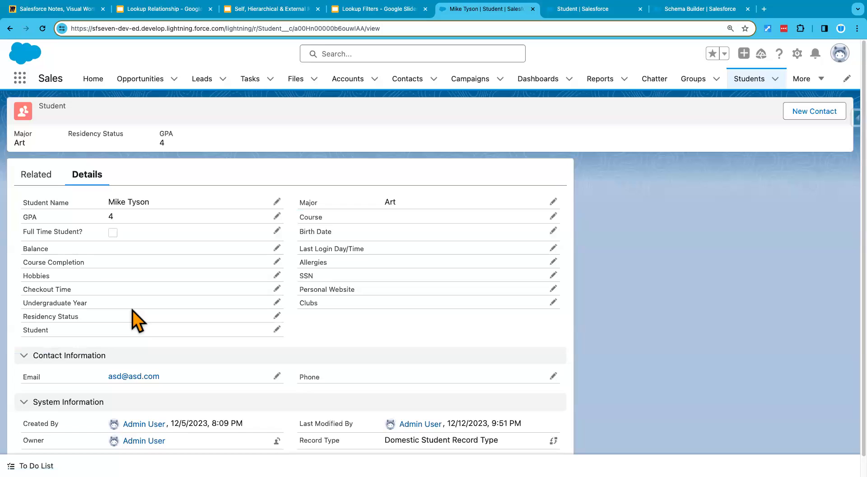
pyautogui.click(38, 177)
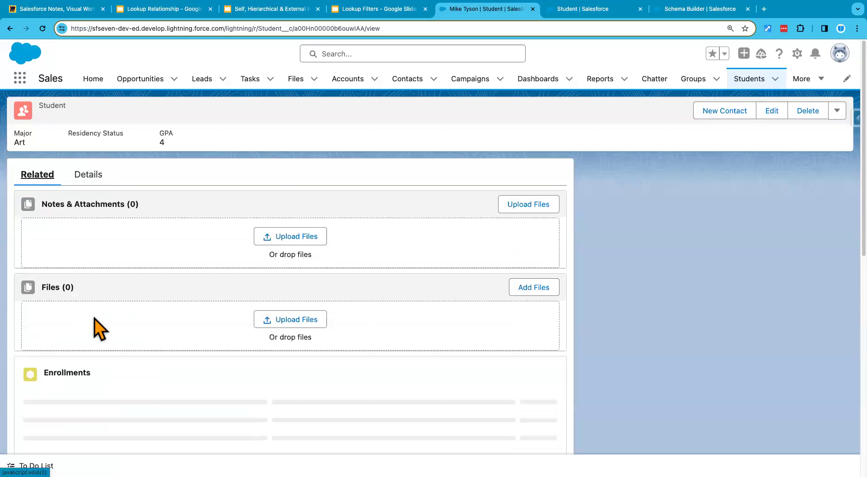
pyautogui.scroll(-5, 138, 375)
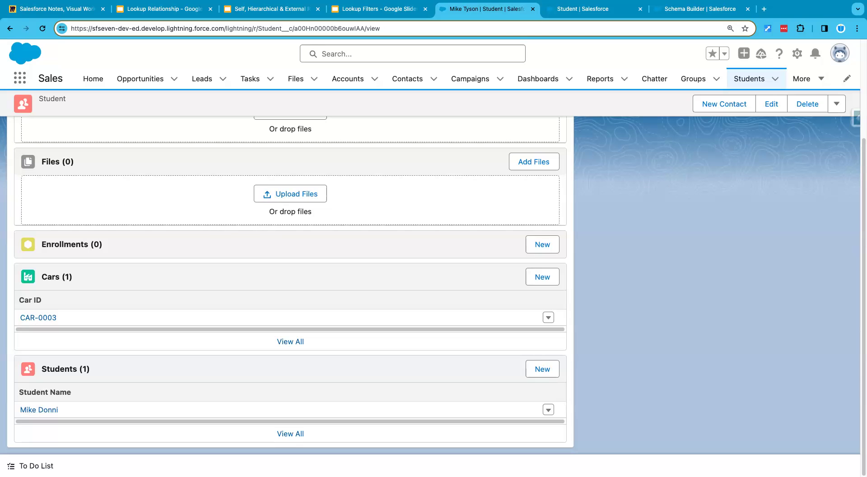
# Step: Open the details of the Test Acct 3 account, set its Parent Account to Grand Hotels & Resorts Ltd, and save
pyautogui.click(348, 80)
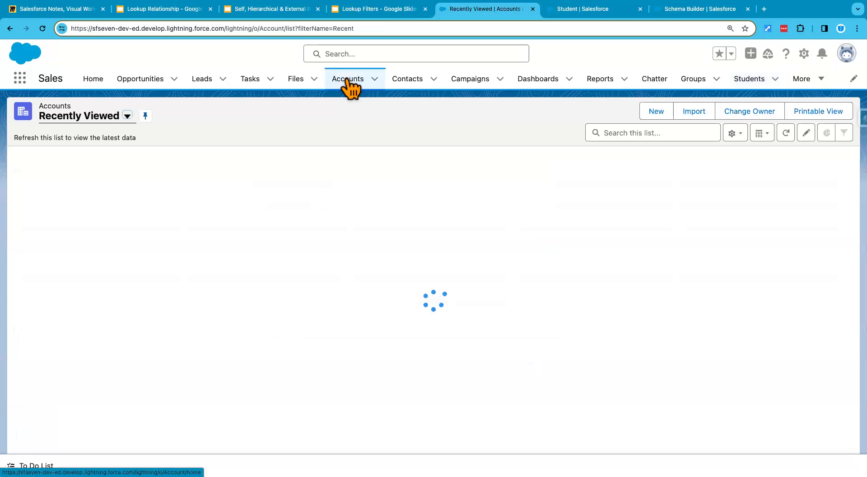
pyautogui.click(88, 174)
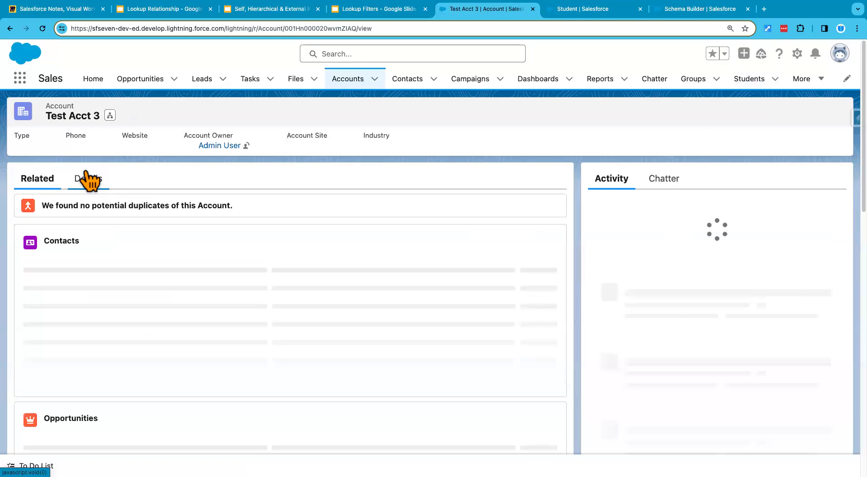
pyautogui.click(89, 178)
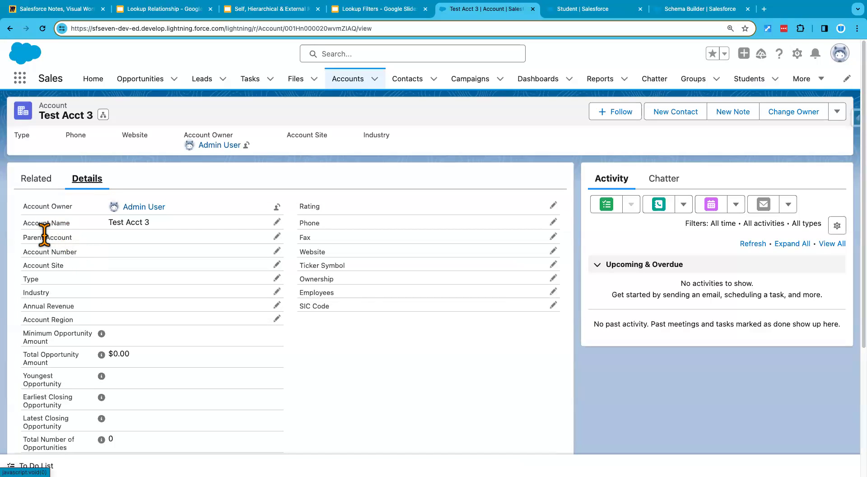
pyautogui.moveTo(74, 239); pyautogui.dragTo(30, 238)
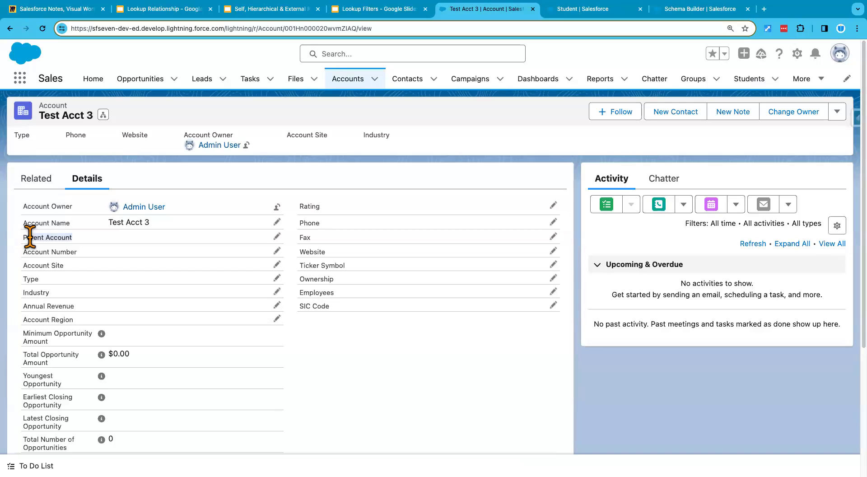
pyautogui.click(277, 236)
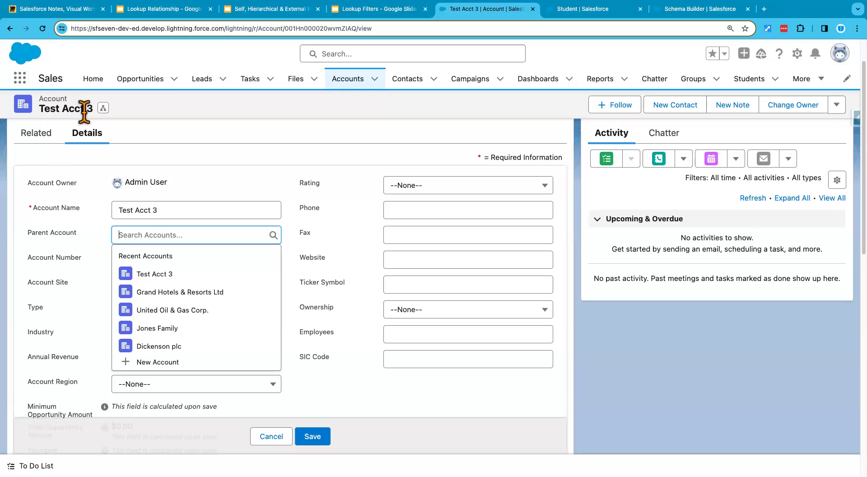
pyautogui.click(189, 291)
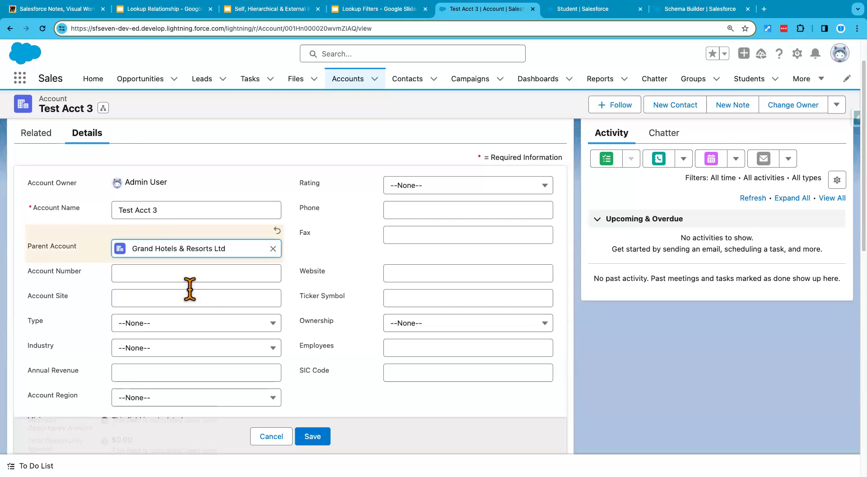
pyautogui.click(314, 439)
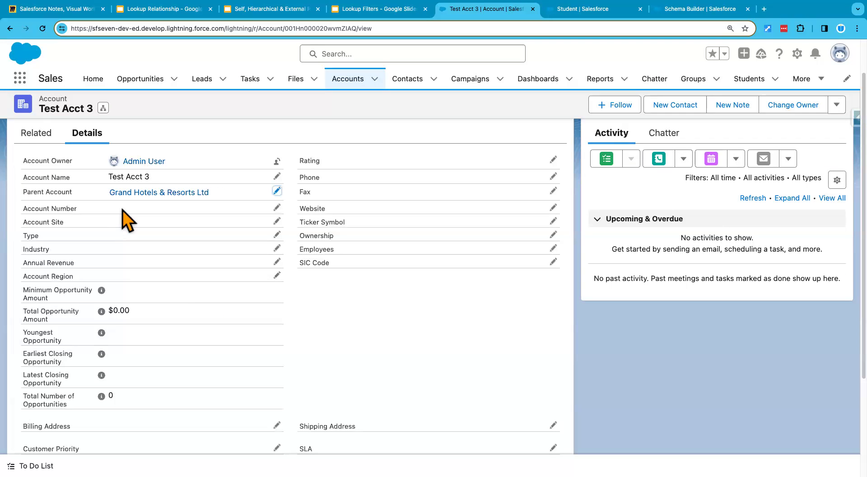
# Step: Open the parent account from Test Acct 3 and look through its related lists for child accounts
pyautogui.click(136, 193)
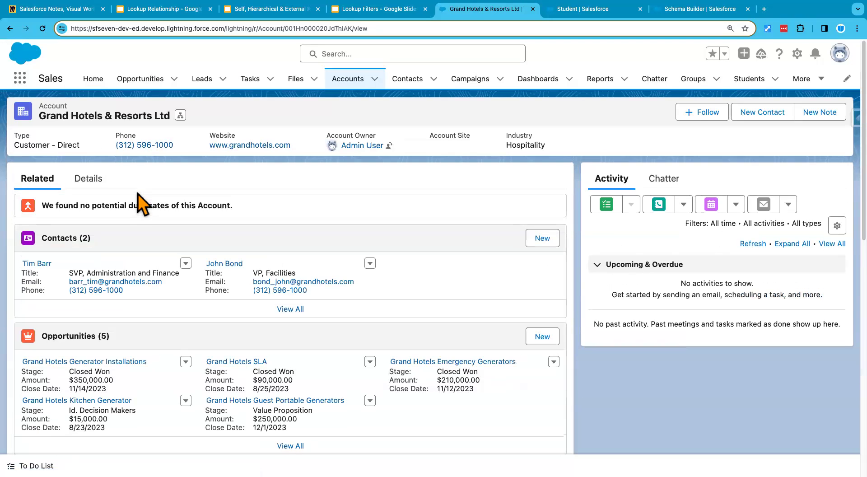
pyautogui.scroll(-5, 137, 316)
pyautogui.scroll(-2, 136, 316)
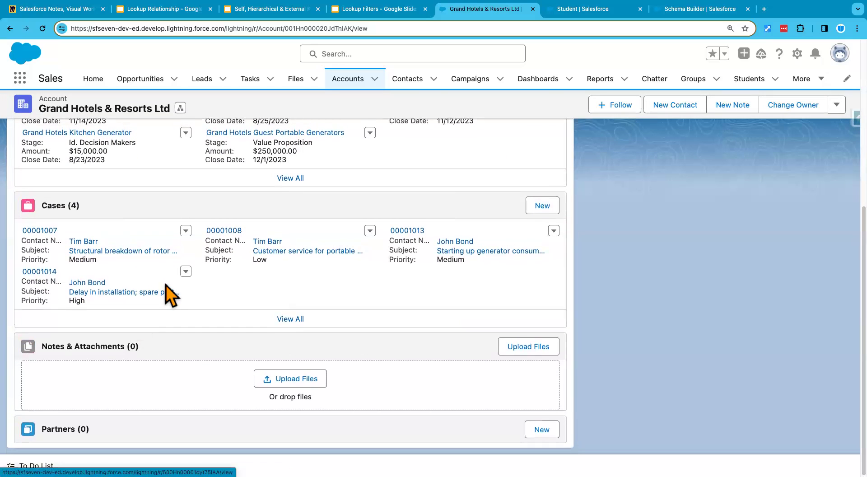
# Step: Open the account hierarchy of Grand Hotels & Resorts Ltd and examine how the parent account and Test Acct 3 are related
pyautogui.scroll(6, 166, 286)
pyautogui.scroll(1, 166, 286)
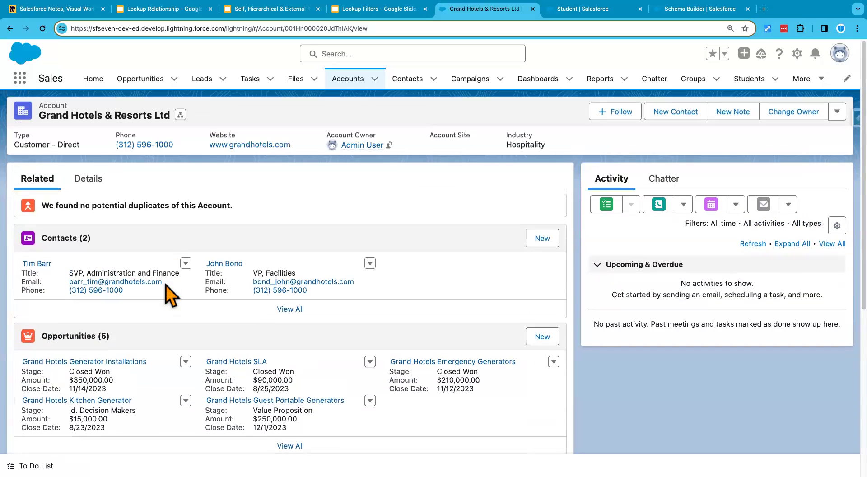
pyautogui.click(180, 115)
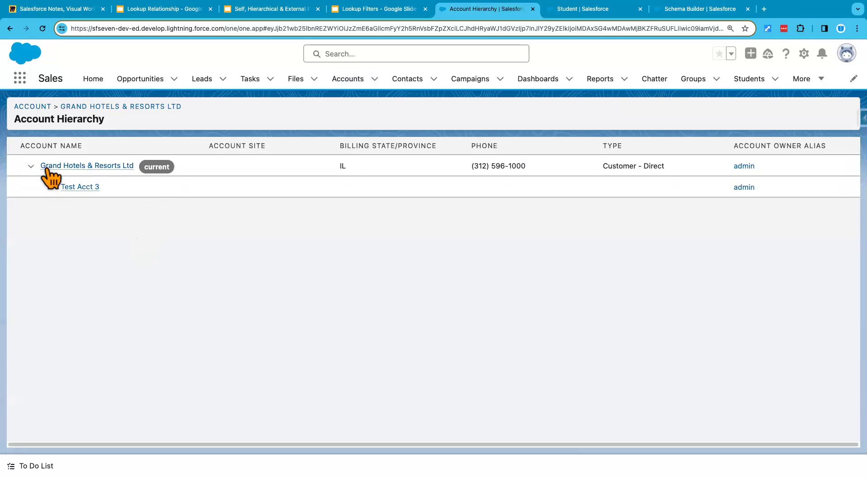
pyautogui.moveTo(74, 166)
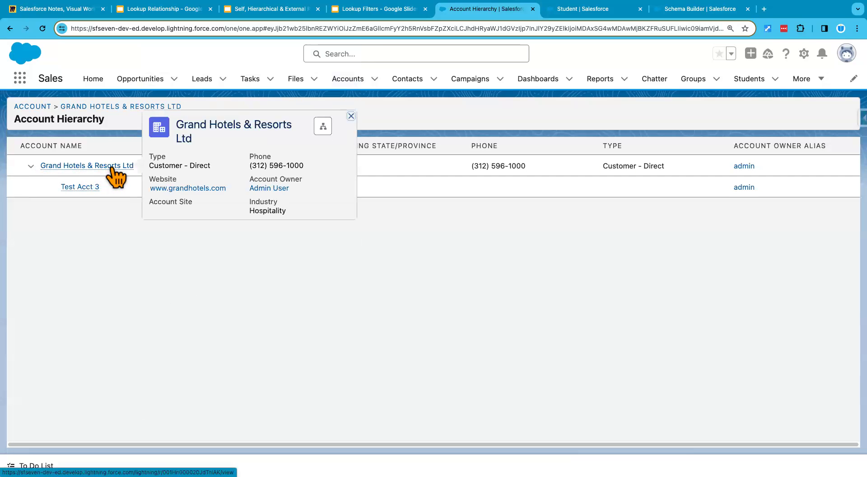
pyautogui.moveTo(72, 186)
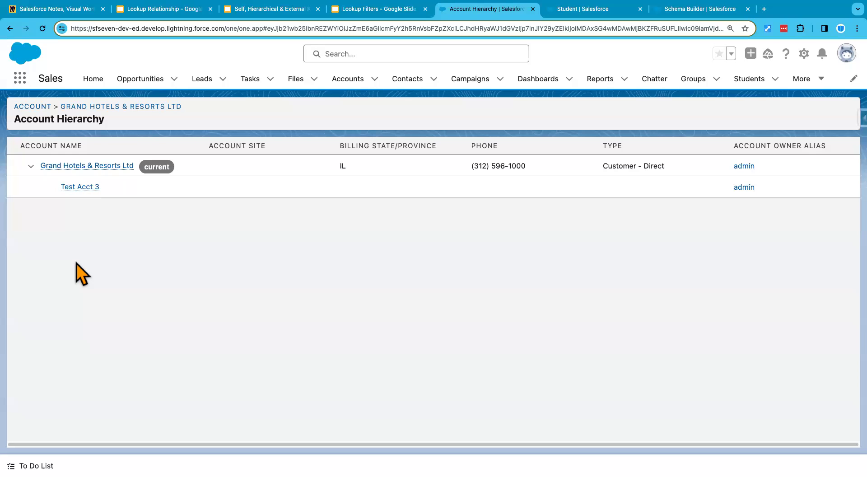
pyautogui.moveTo(75, 167)
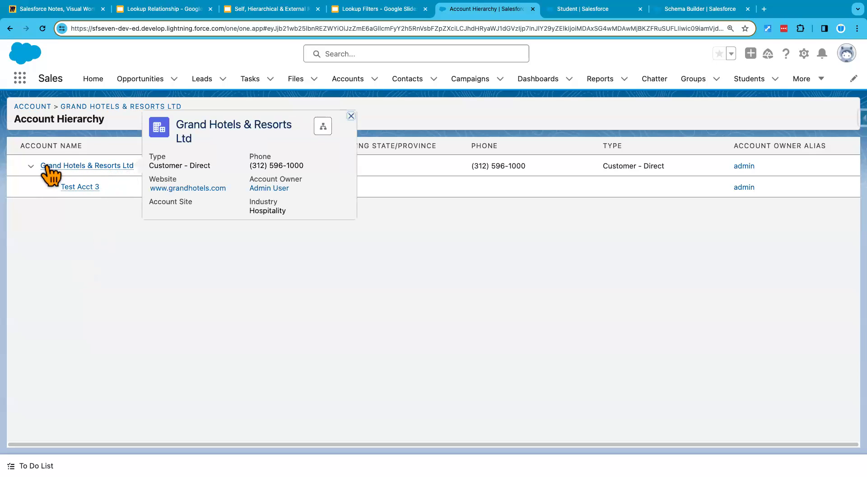
pyautogui.moveTo(96, 189)
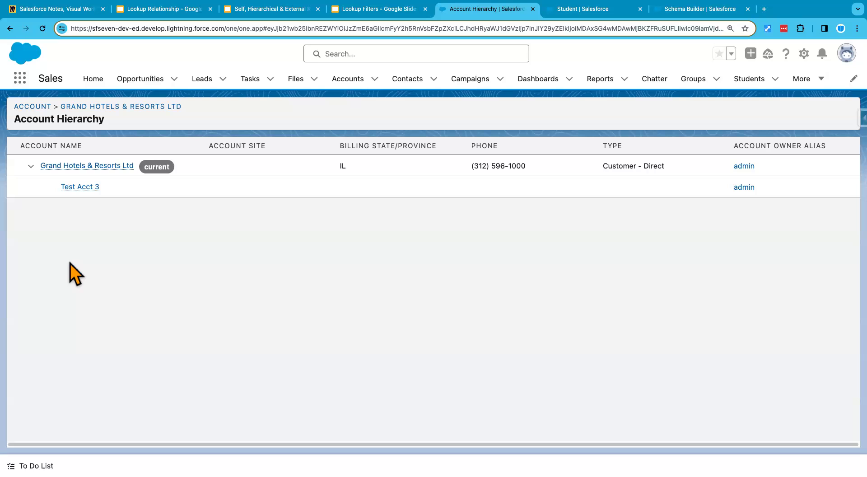
pyautogui.moveTo(43, 168)
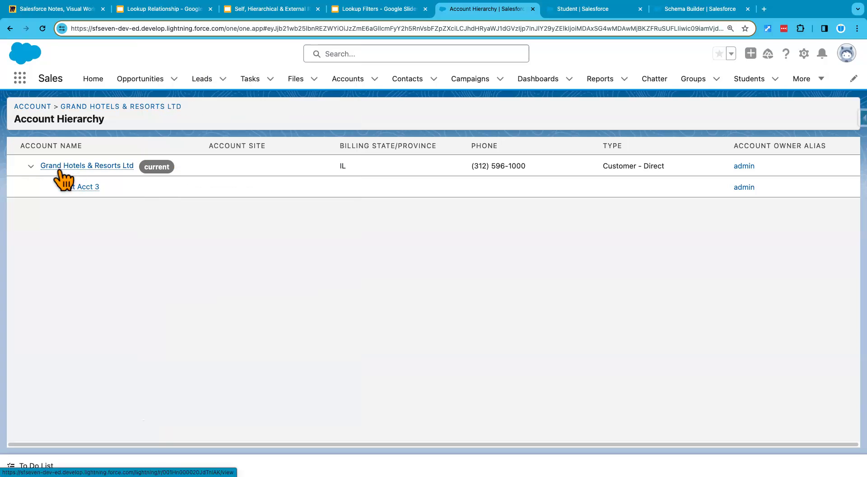